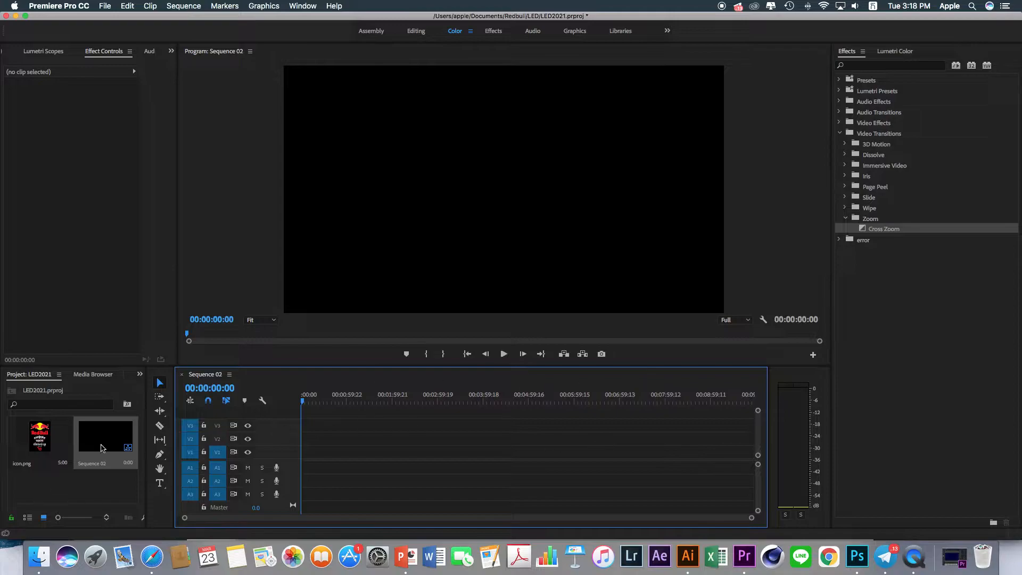
# Place icon.png on video track V3 at the sequence start and scale it to 50.
pyautogui.click(44, 437)
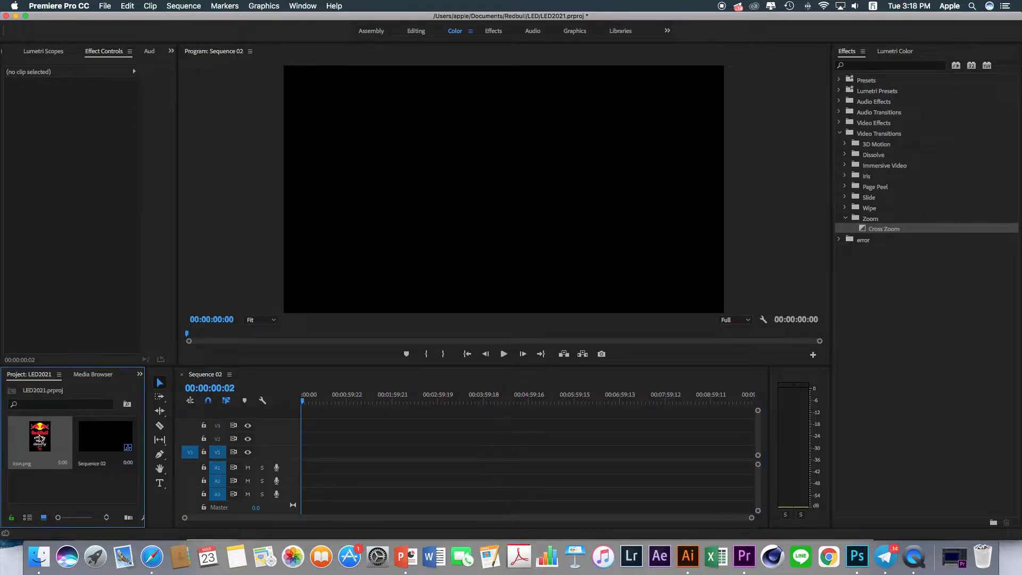
pyautogui.moveTo(35, 439); pyautogui.dragTo(443, 425)
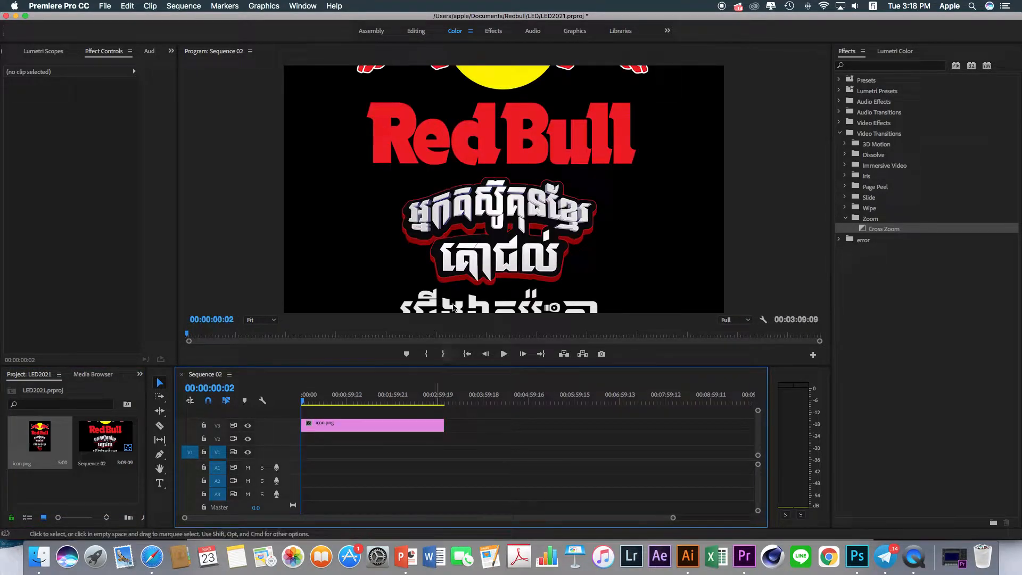
pyautogui.click(384, 428)
pyautogui.moveTo(79, 117); pyautogui.dragTo(52, 117)
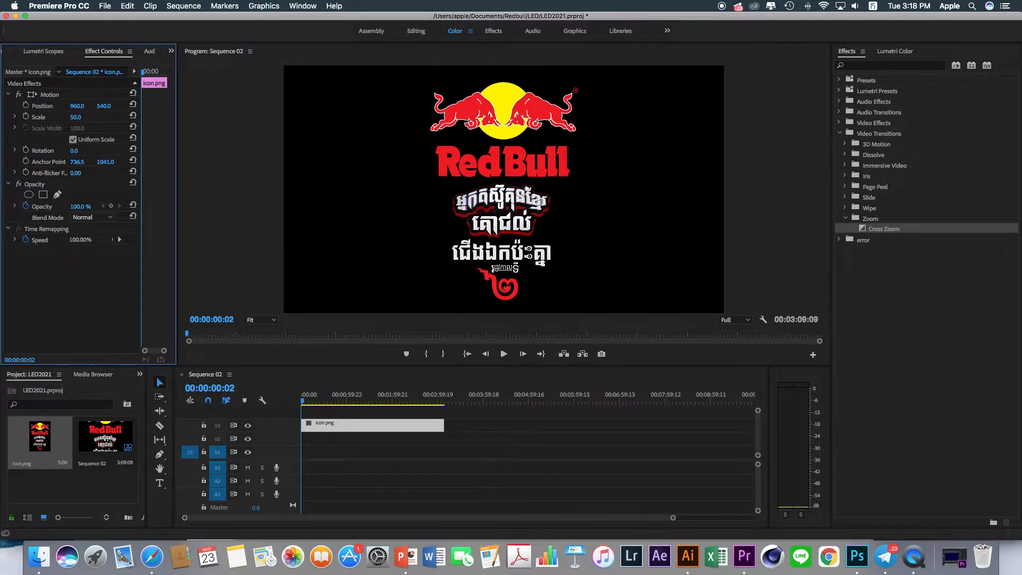
pyautogui.click(109, 489)
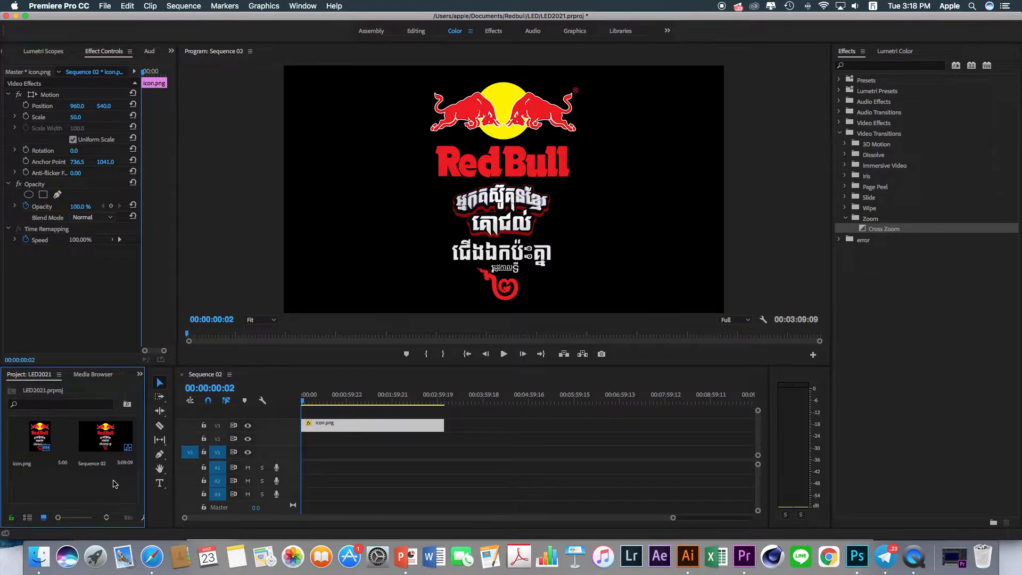
pyautogui.click(323, 430)
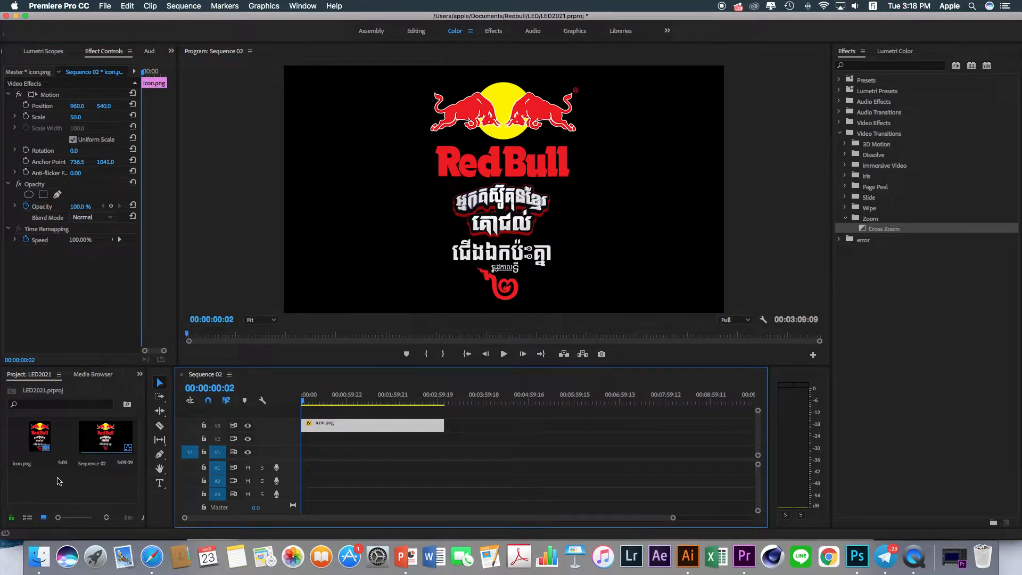
# Create a new legacy title named "background" with the default video settings.
pyautogui.click(104, 5)
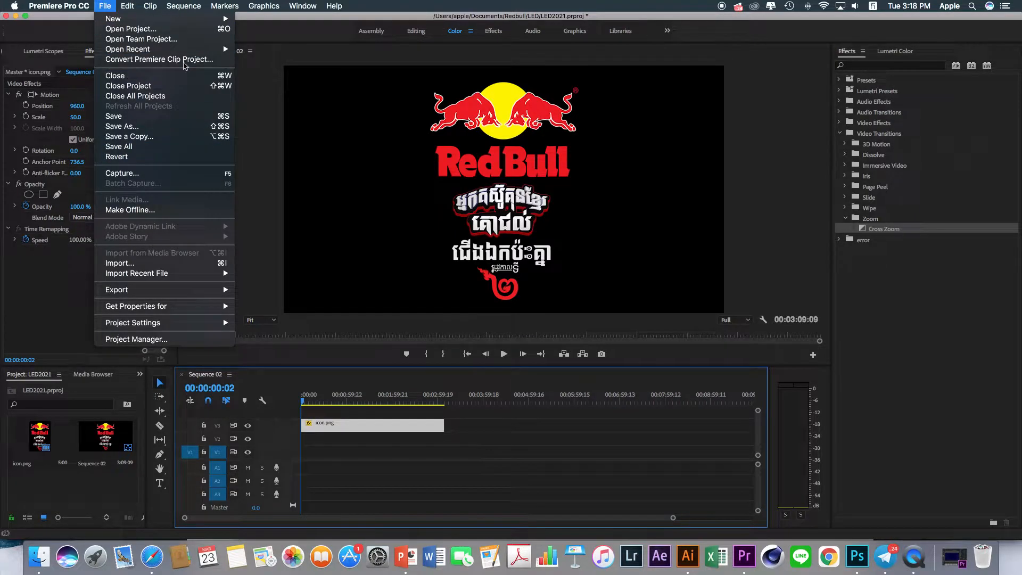
pyautogui.moveTo(196, 22)
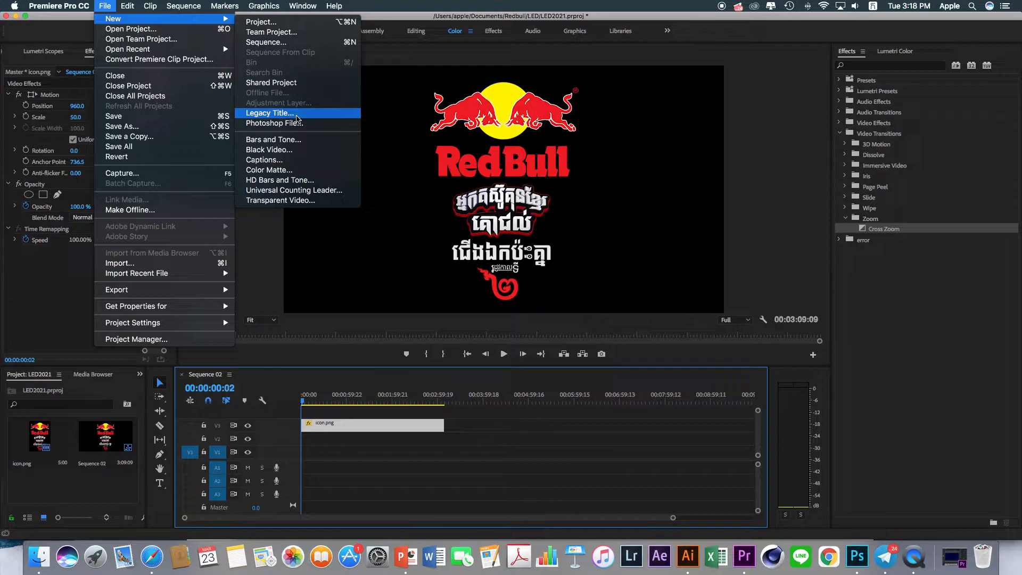
pyautogui.click(297, 118)
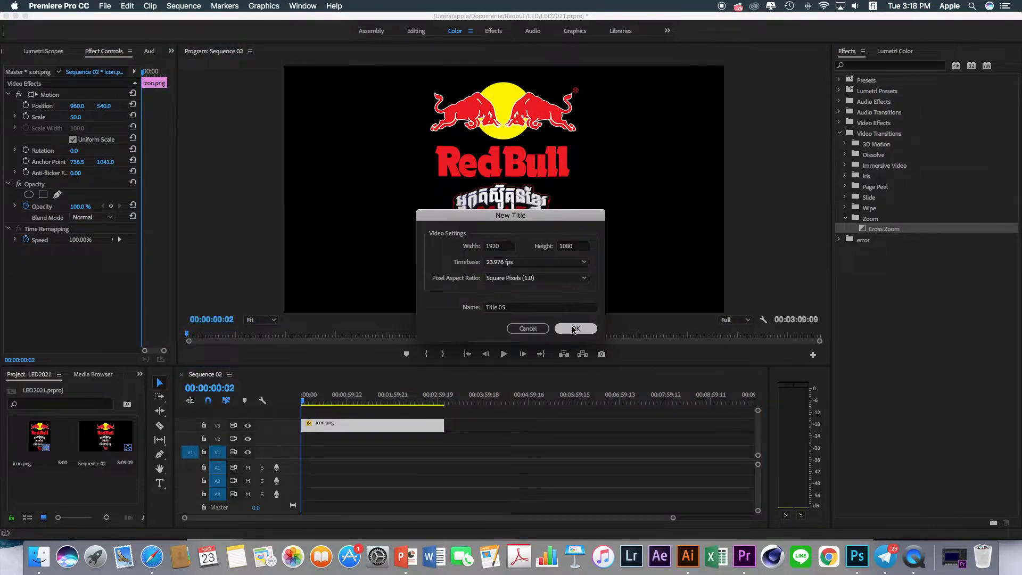
pyautogui.click(518, 310)
pyautogui.moveTo(518, 310); pyautogui.dragTo(456, 312)
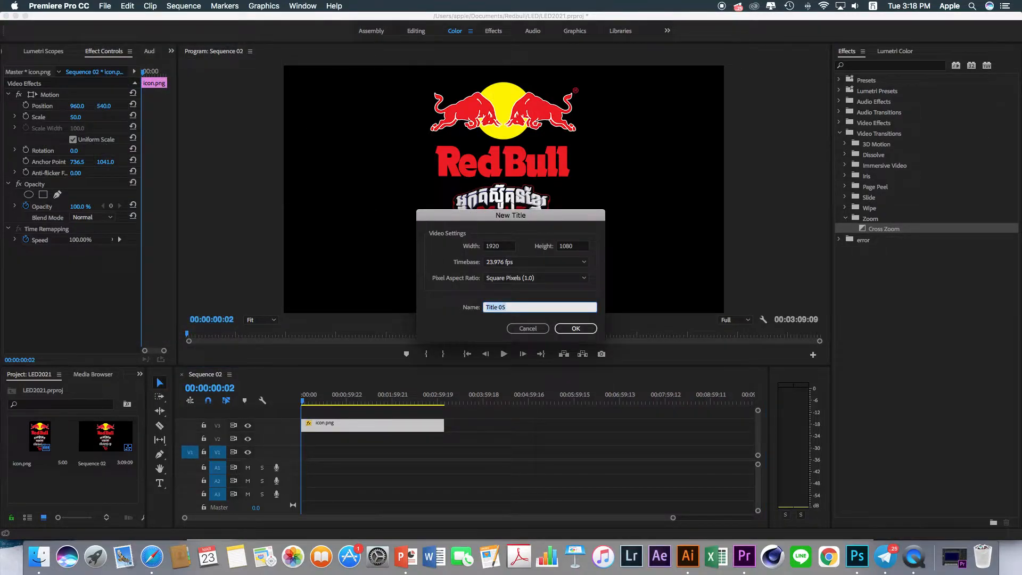
pyautogui.press('BackSpace')
pyautogui.hotkey('ctrl', 'space')
pyautogui.write('background')
pyautogui.click(575, 328)
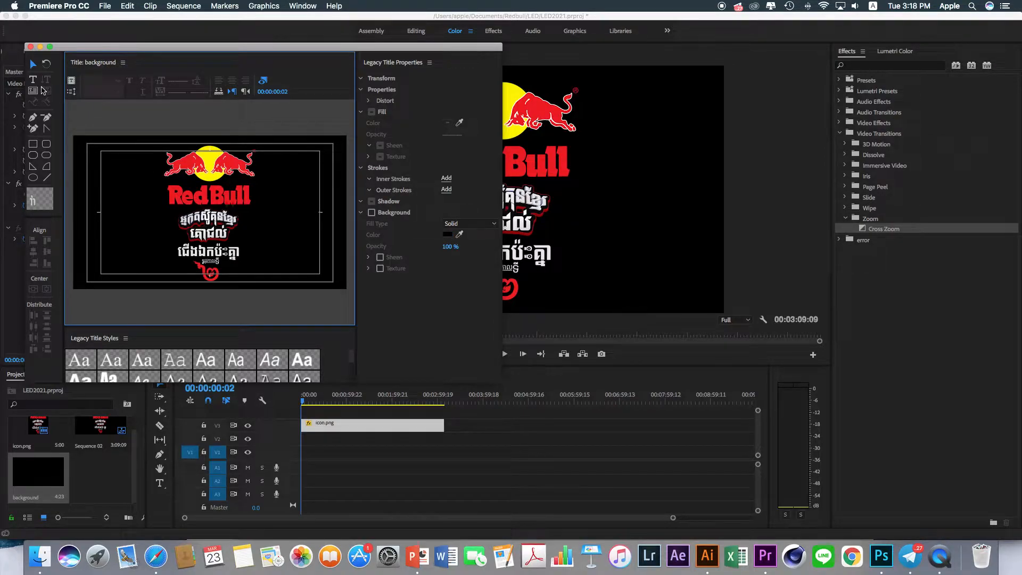
# Draw a rectangle covering the whole frame in the background title and fill it with blue 152BA6.
pyautogui.click(38, 143)
pyautogui.moveTo(73, 135); pyautogui.dragTo(352, 299)
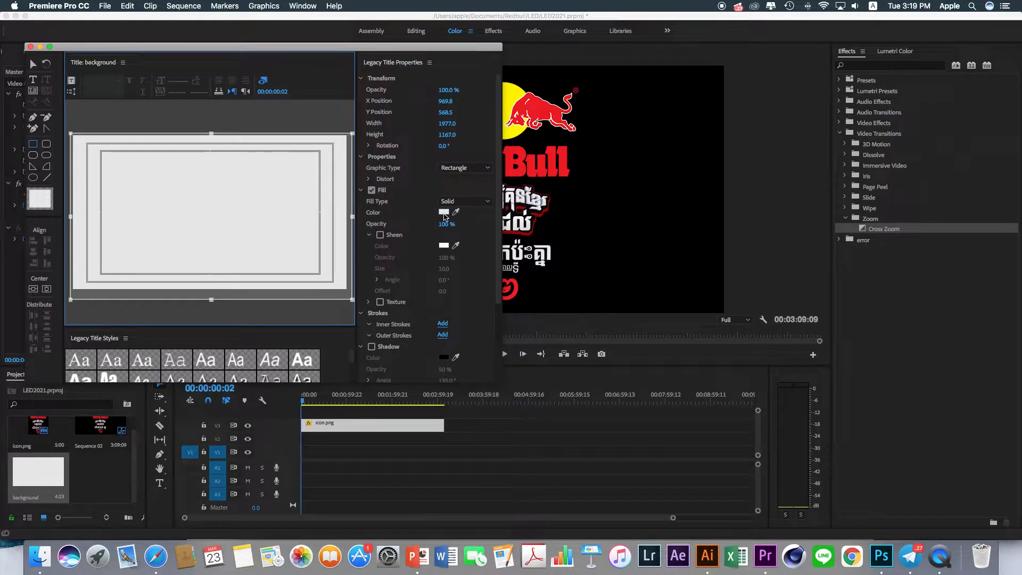
pyautogui.click(443, 212)
pyautogui.moveTo(536, 213)
pyautogui.mouseDown()
pyautogui.moveTo(536, 224)
pyautogui.moveTo(497, 230)
pyautogui.moveTo(506, 219)
pyautogui.moveTo(539, 219)
pyautogui.mouseUp()
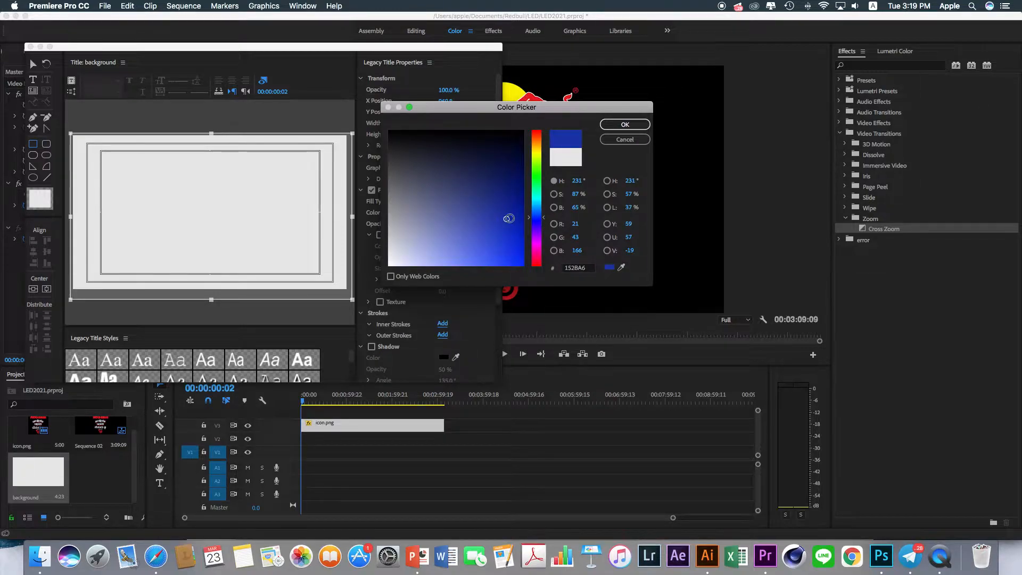
pyautogui.click(623, 124)
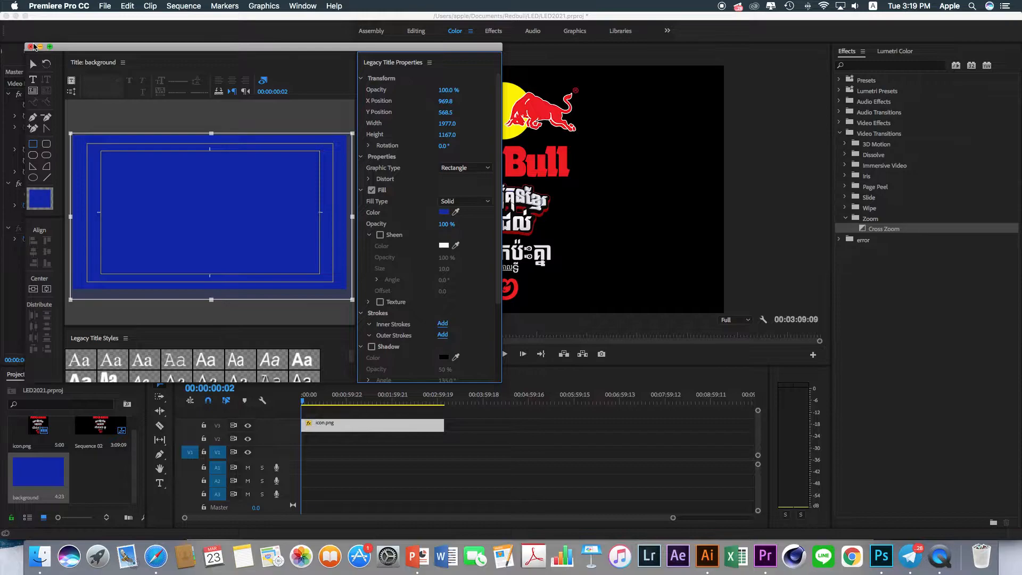
pyautogui.click(30, 47)
# Place the background title on V2 beneath icon.png, matching its length, and preview the sequence from the start.
pyautogui.moveTo(14, 468); pyautogui.dragTo(446, 446)
pyautogui.moveTo(673, 518); pyautogui.dragTo(631, 521)
pyautogui.moveTo(328, 401); pyautogui.dragTo(281, 402)
pyautogui.press('space')
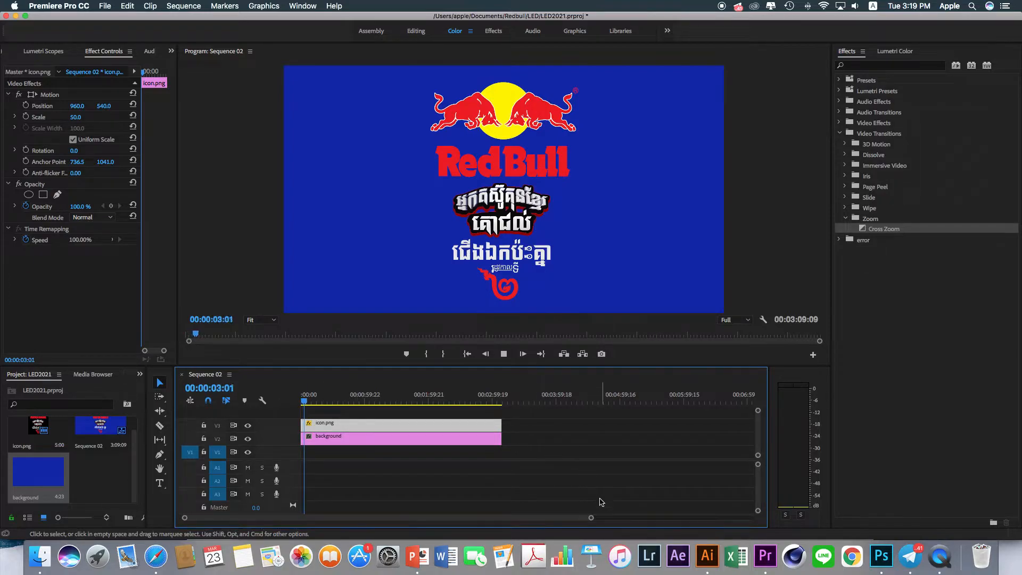
pyautogui.moveTo(590, 517); pyautogui.dragTo(498, 519)
pyautogui.press('space')
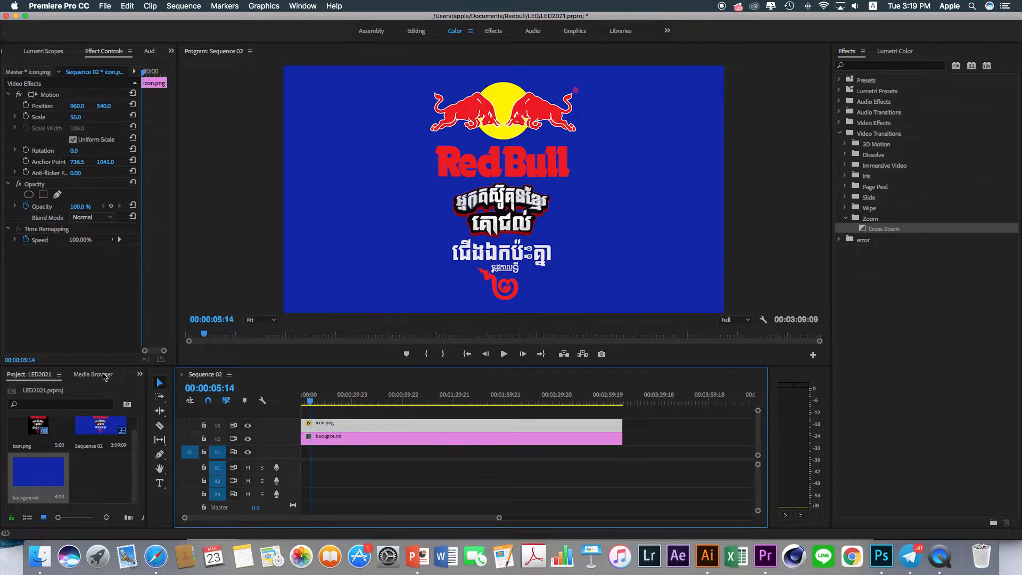
# Create another legacy title named "sheen" with the default video settings.
pyautogui.click(113, 6)
pyautogui.moveTo(111, 19)
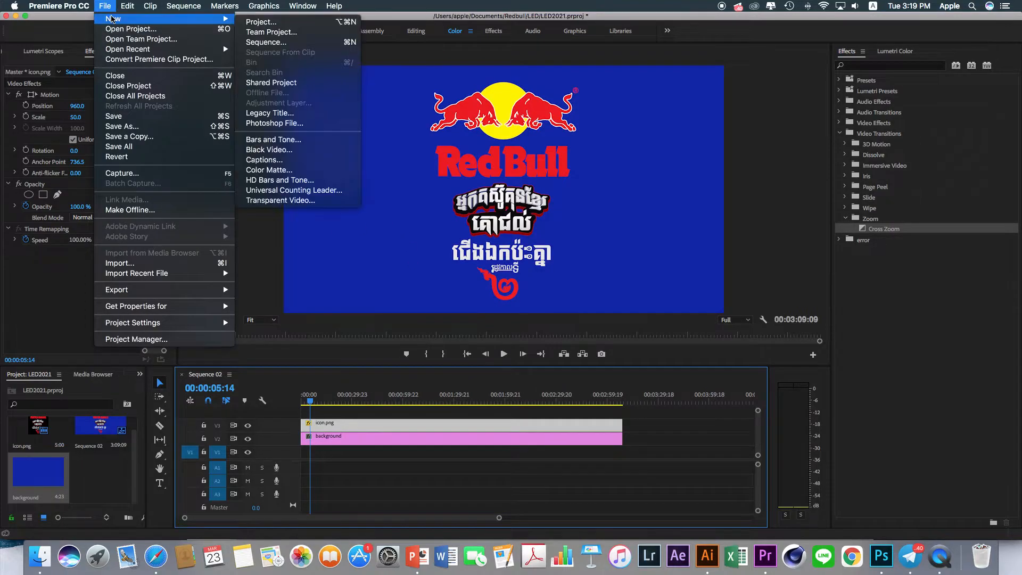
pyautogui.click(260, 113)
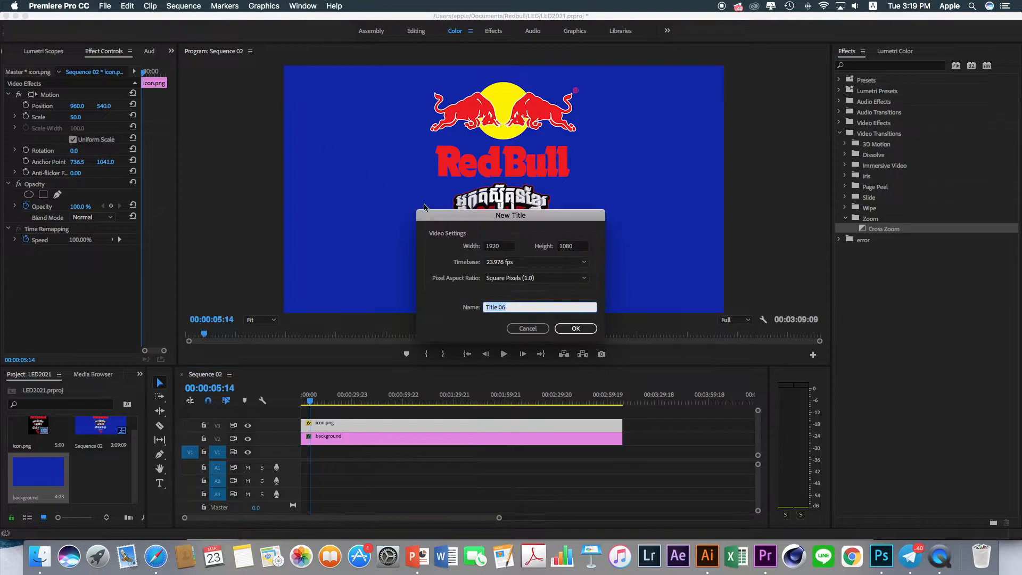
pyautogui.write('sheen')
pyautogui.click(560, 324)
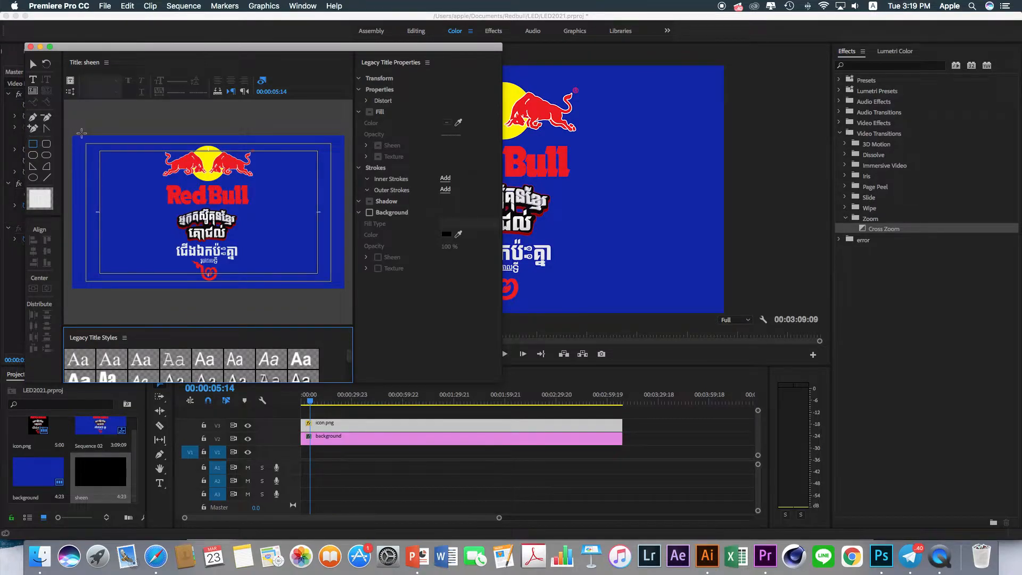
# Draw a rectangle covering the whole frame in the sheen title and fill it with black.
pyautogui.moveTo(68, 135); pyautogui.dragTo(356, 305)
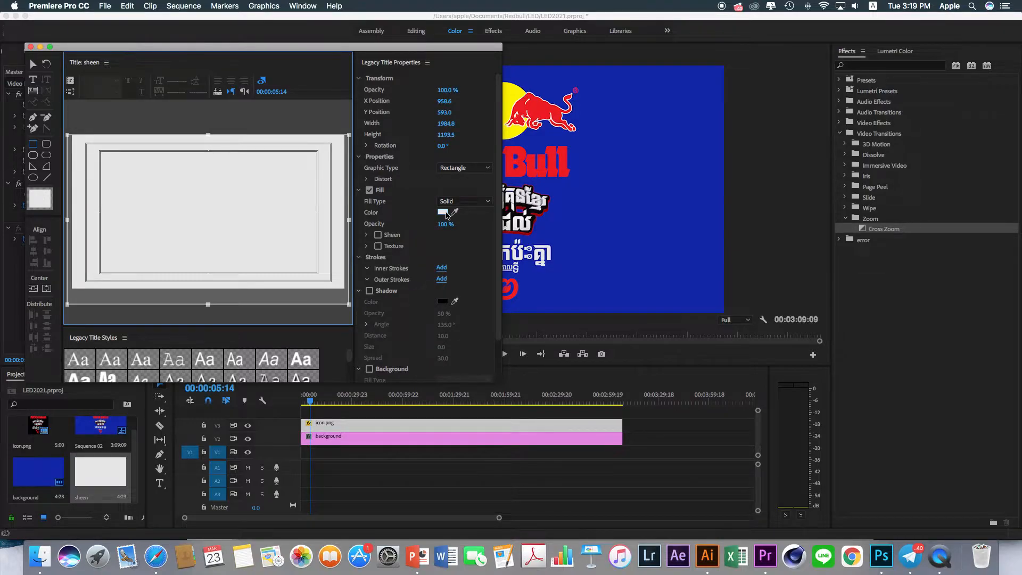
pyautogui.click(443, 212)
pyautogui.click(524, 131)
pyautogui.click(605, 126)
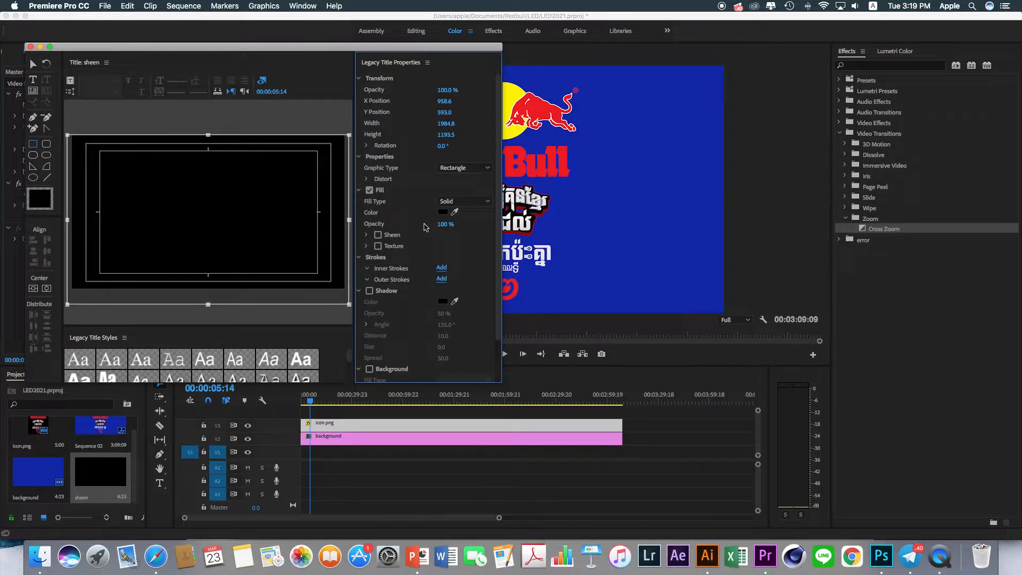
# Enable Sheen on the rectangle's fill, with size 82 and angle 315°.
pyautogui.click(378, 235)
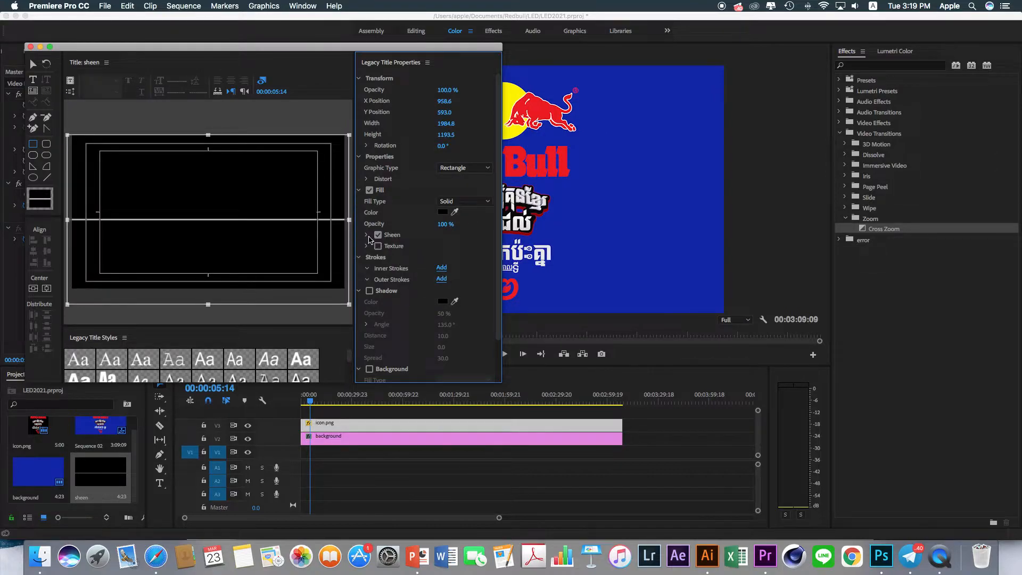
pyautogui.click(366, 235)
pyautogui.moveTo(442, 269); pyautogui.dragTo(420, 280)
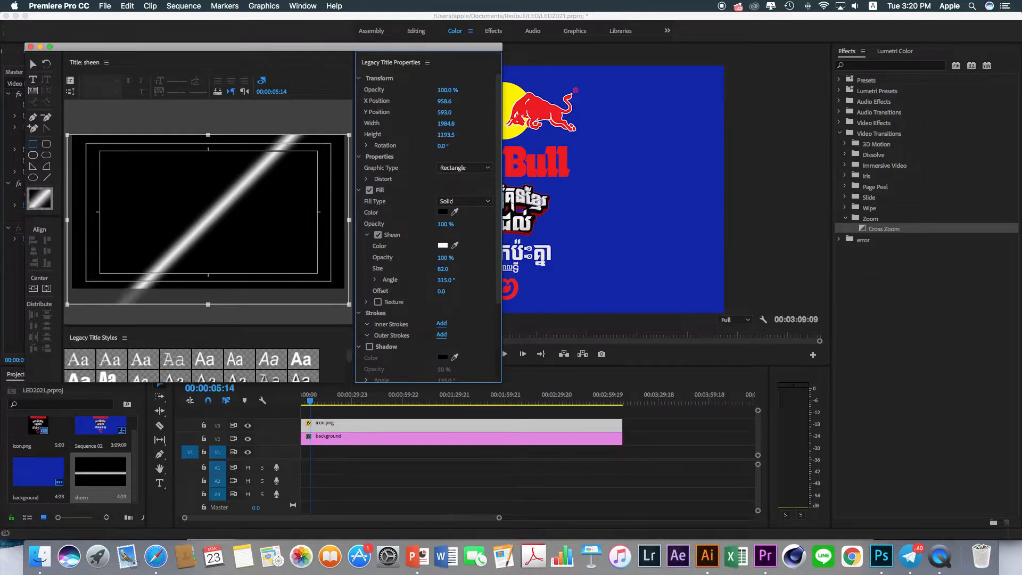
# Make the sheen title crawl right, starting off screen, and leave the title editor.
pyautogui.click(262, 82)
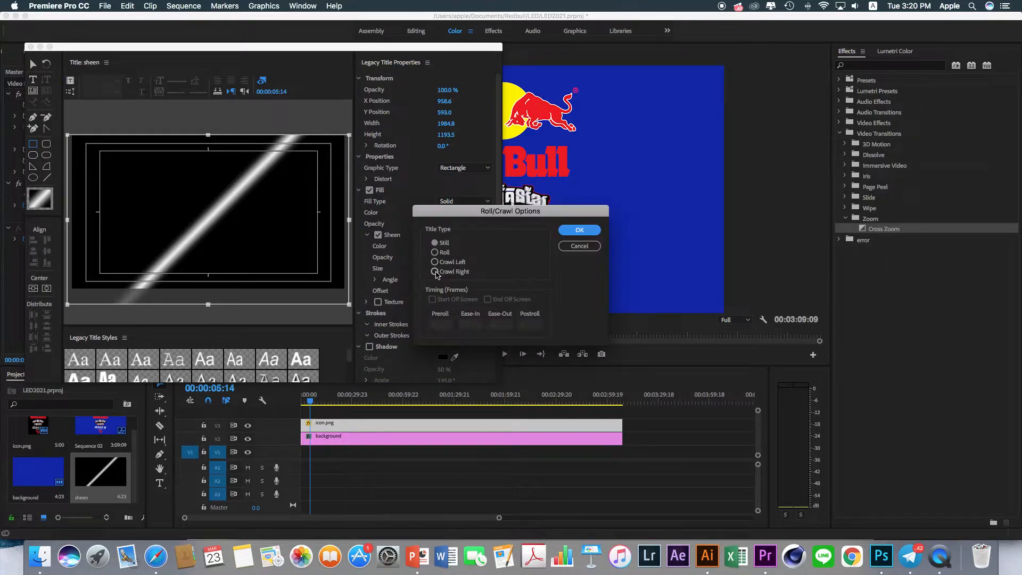
pyautogui.click(435, 272)
pyautogui.click(433, 299)
pyautogui.click(579, 229)
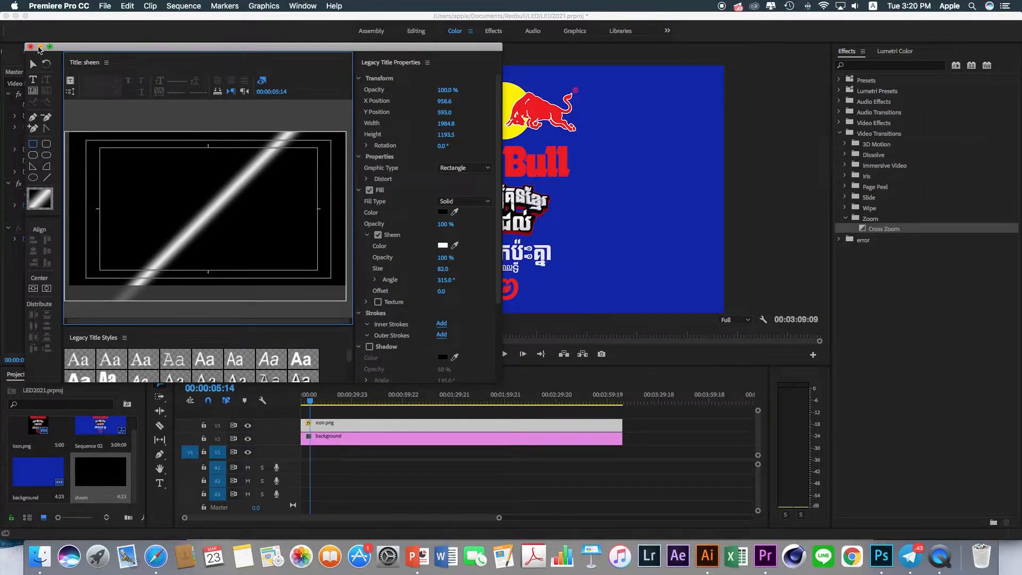
pyautogui.click(40, 47)
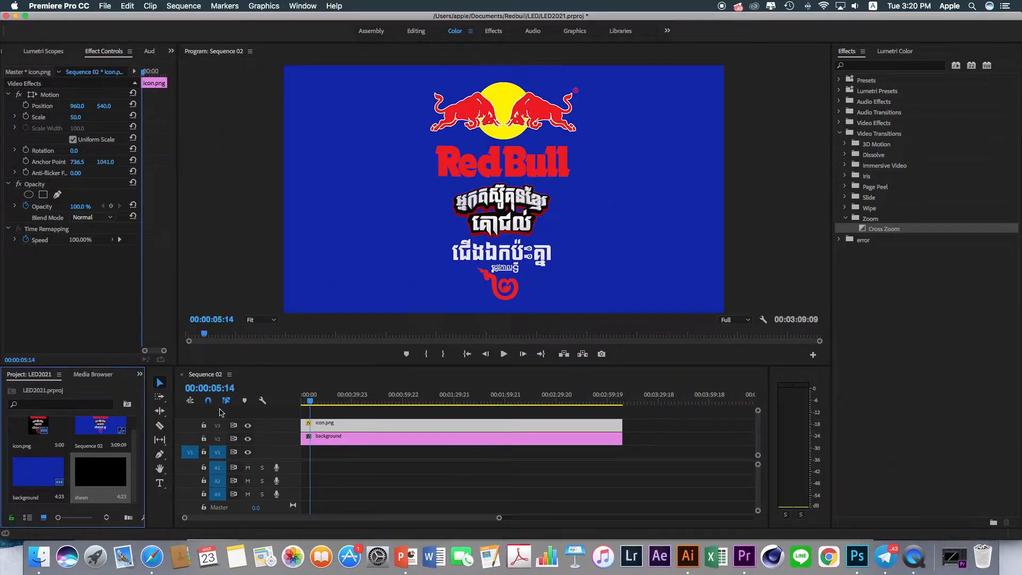
# Place the sheen title on V4 above icon.png at the sequence start, shorten the clip, and preview it.
pyautogui.moveTo(116, 475); pyautogui.dragTo(426, 412)
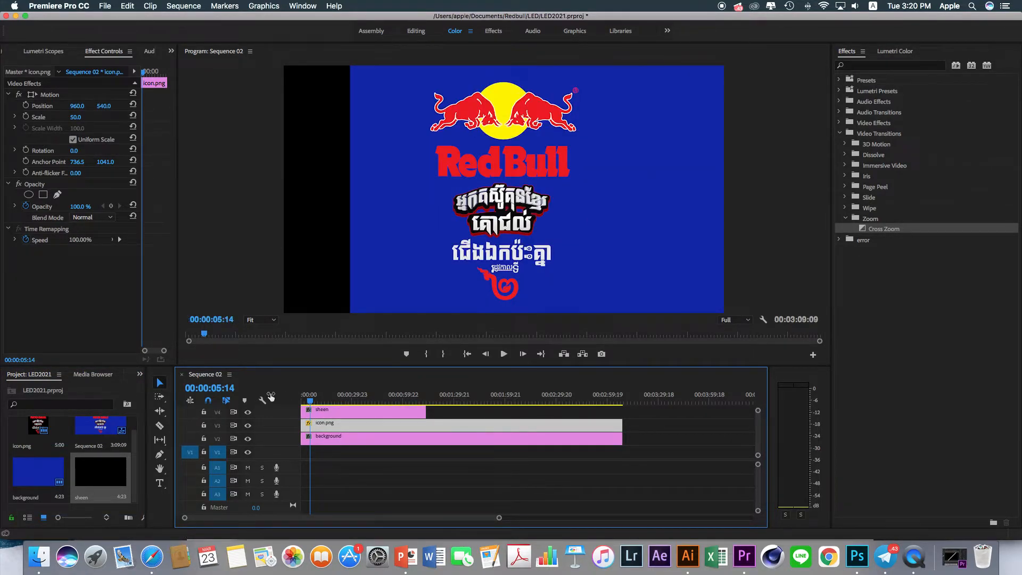
pyautogui.moveTo(314, 406); pyautogui.dragTo(293, 405)
pyautogui.press('space')
pyautogui.press('space')
pyautogui.moveTo(421, 409); pyautogui.dragTo(338, 410)
pyautogui.press('Home')
pyautogui.press('space')
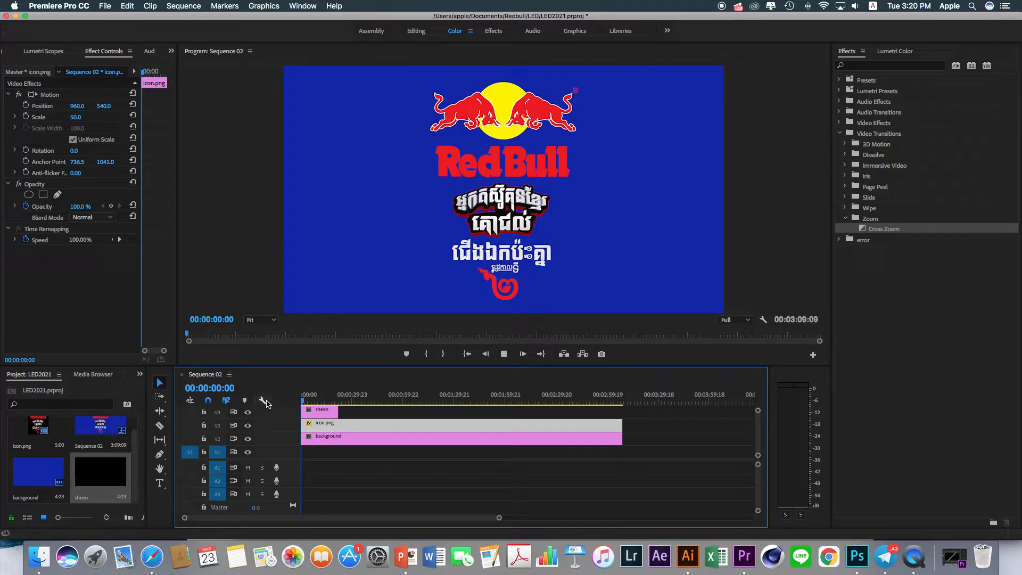
# Trim the sheen clip to about 5 seconds and play back its movement.
pyautogui.moveTo(499, 517); pyautogui.dragTo(334, 518)
pyautogui.moveTo(464, 413); pyautogui.dragTo(301, 400)
pyautogui.click(311, 400)
pyautogui.press('space')
pyautogui.moveTo(326, 520); pyautogui.dragTo(531, 519)
pyautogui.press('space')
# Trim the background and icon.png clips to 00:00:22:19, extend the sheen clip to about 10 seconds, and preview.
pyautogui.moveTo(565, 436); pyautogui.dragTo(332, 440)
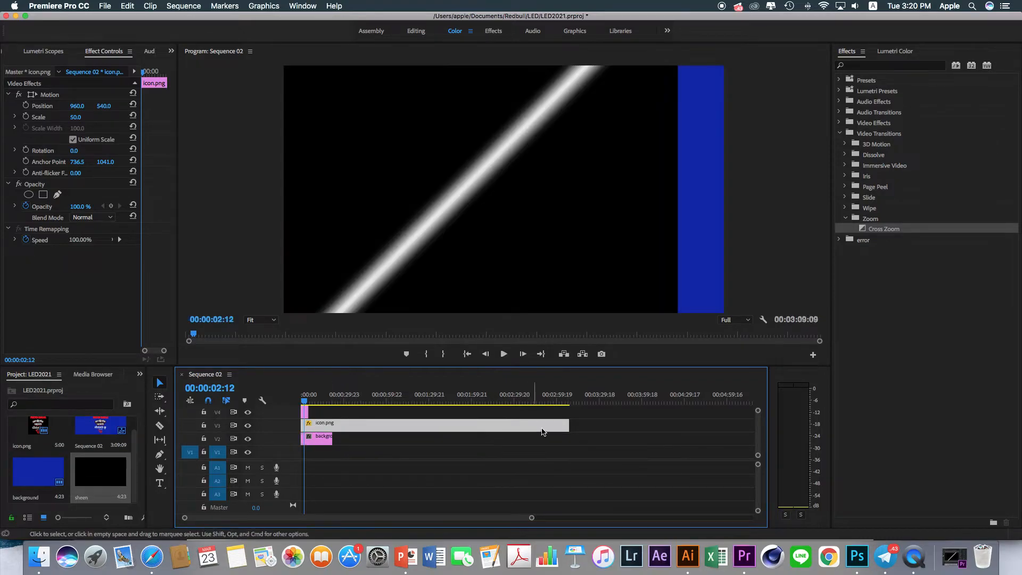
pyautogui.moveTo(568, 425); pyautogui.dragTo(331, 439)
pyautogui.moveTo(533, 518); pyautogui.dragTo(420, 525)
pyautogui.moveTo(337, 411); pyautogui.dragTo(365, 414)
pyautogui.press('Home')
pyautogui.press('space')
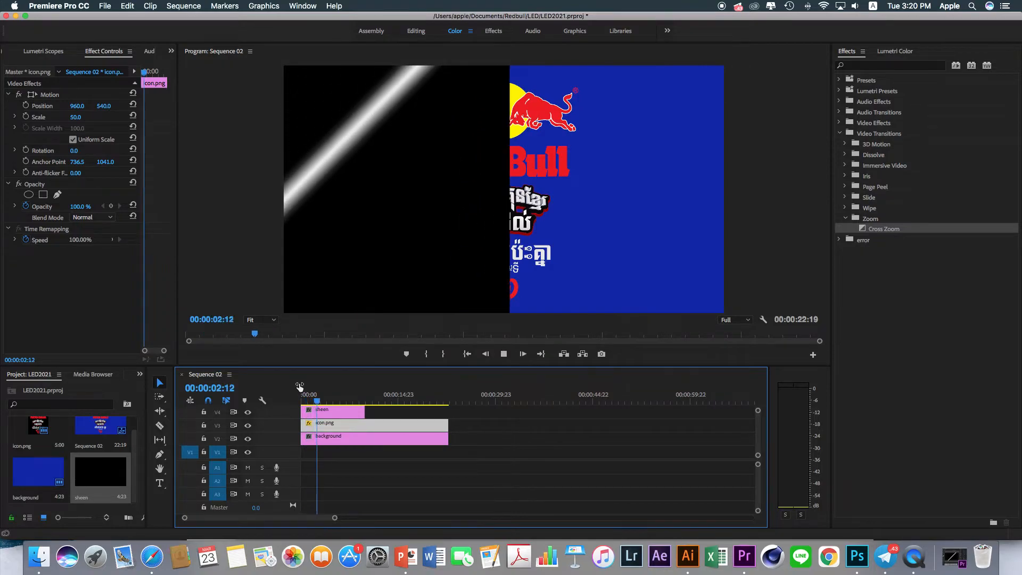
pyautogui.scroll(1, 373, 433)
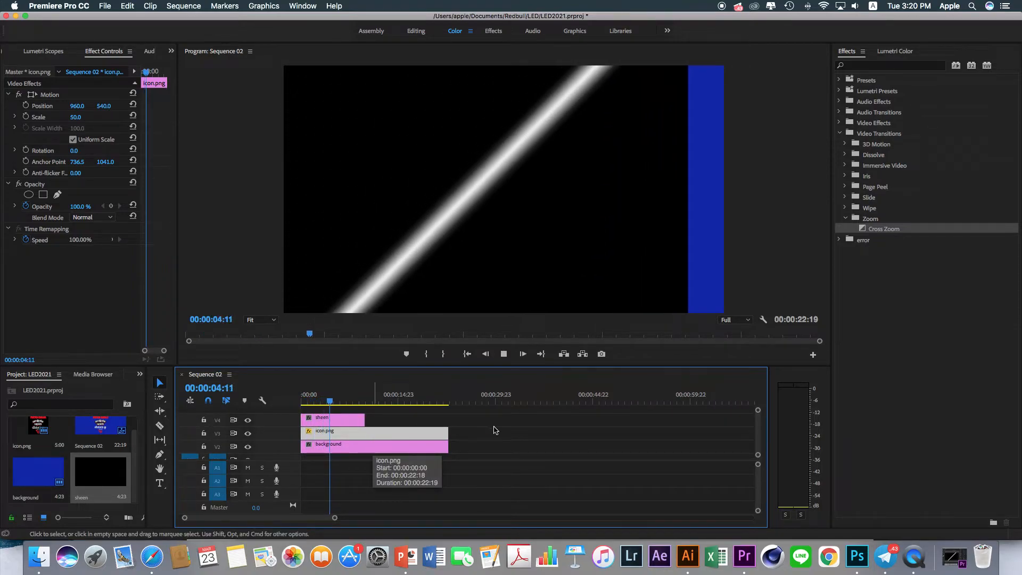
pyautogui.press('space')
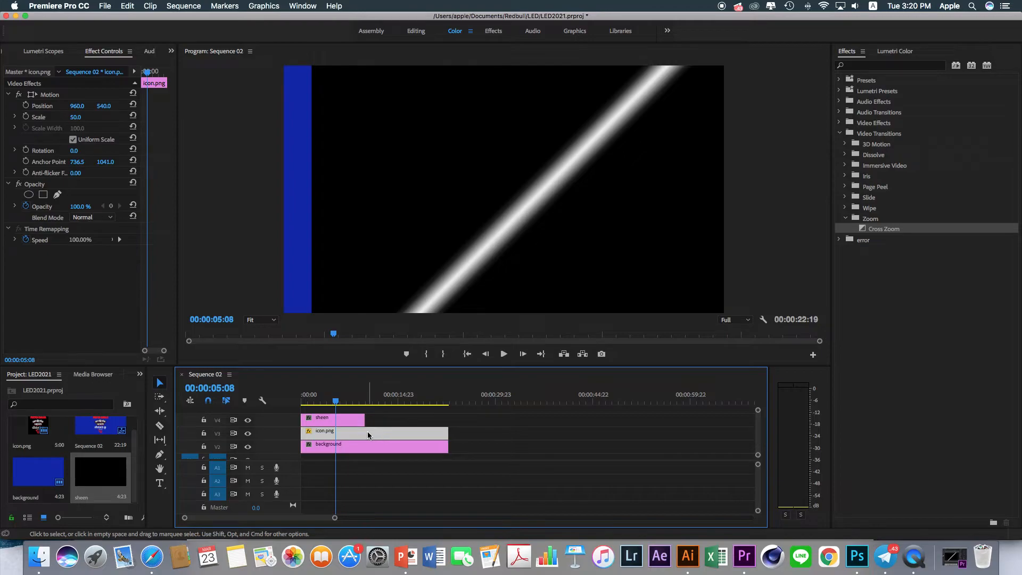
# Duplicate the icon.png clip onto V5 directly above the sheen clip, keeping the same start time.
pyautogui.scroll(-1, 365, 427)
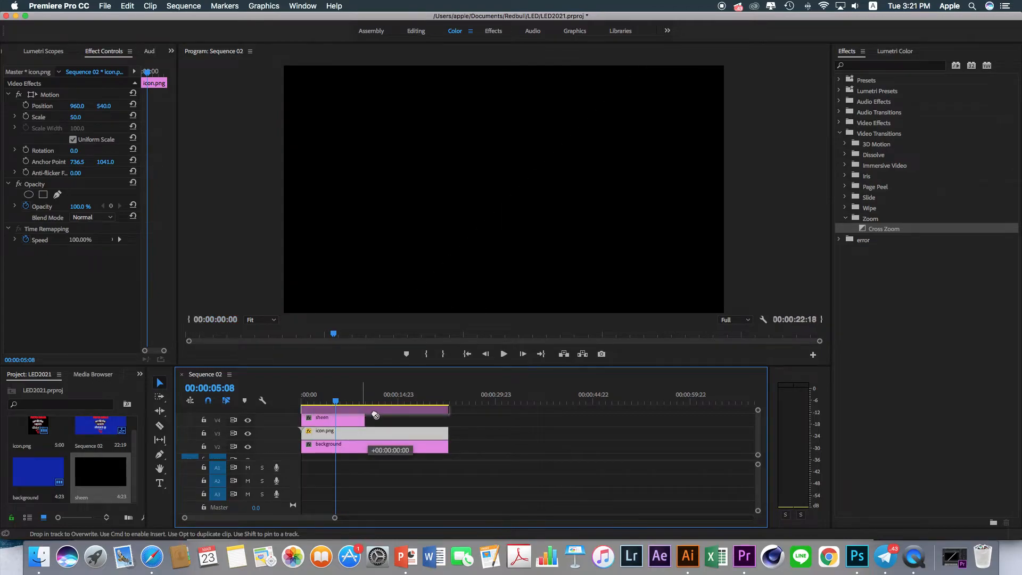
pyautogui.scroll(3, 417, 421)
pyautogui.moveTo(285, 461); pyautogui.dragTo(283, 501)
pyautogui.click(356, 441)
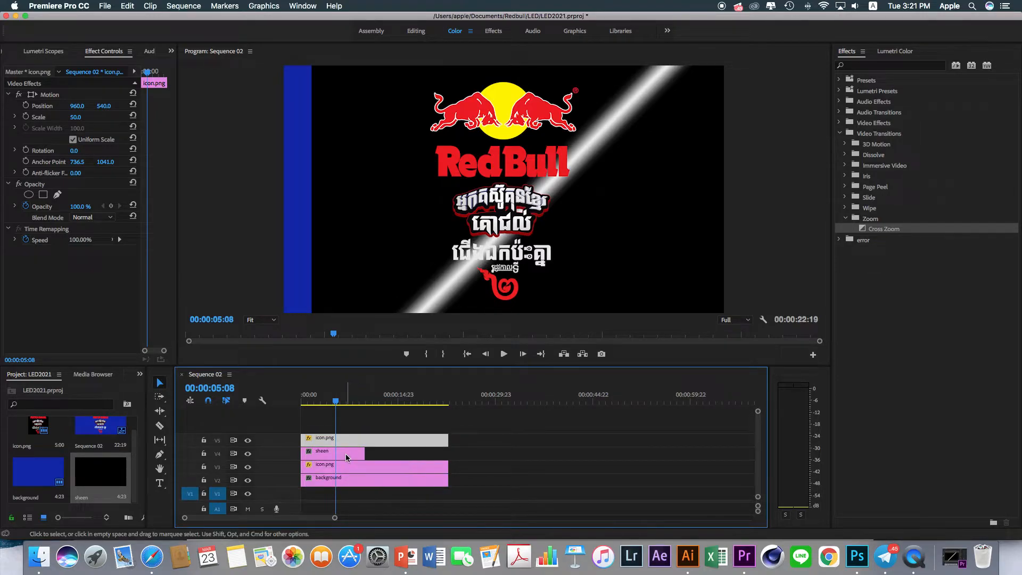
# Apply the Track Matte Key effect to the sheen clip on V4 and set its matte to Video 5.
pyautogui.click(346, 453)
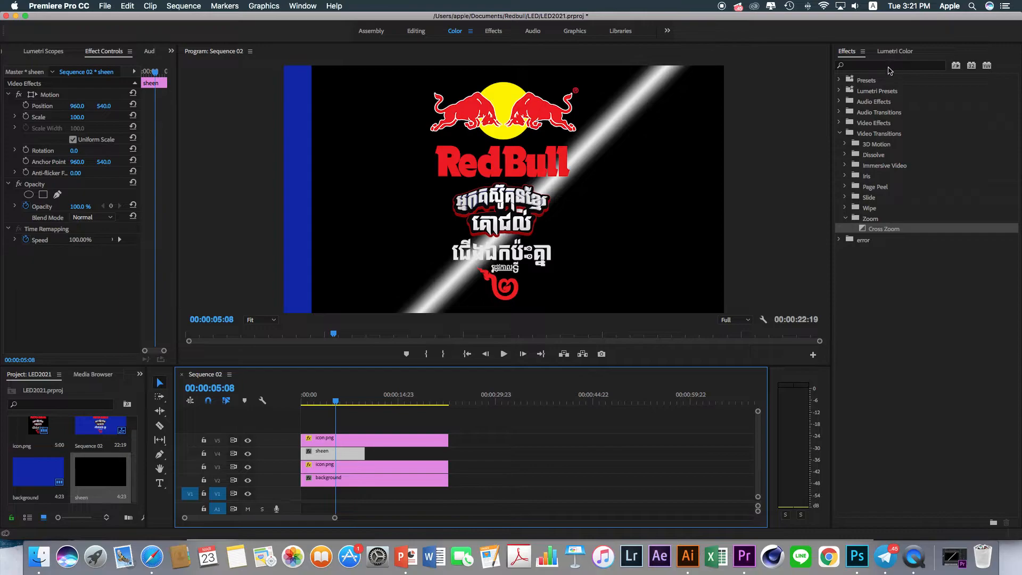
pyautogui.click(839, 123)
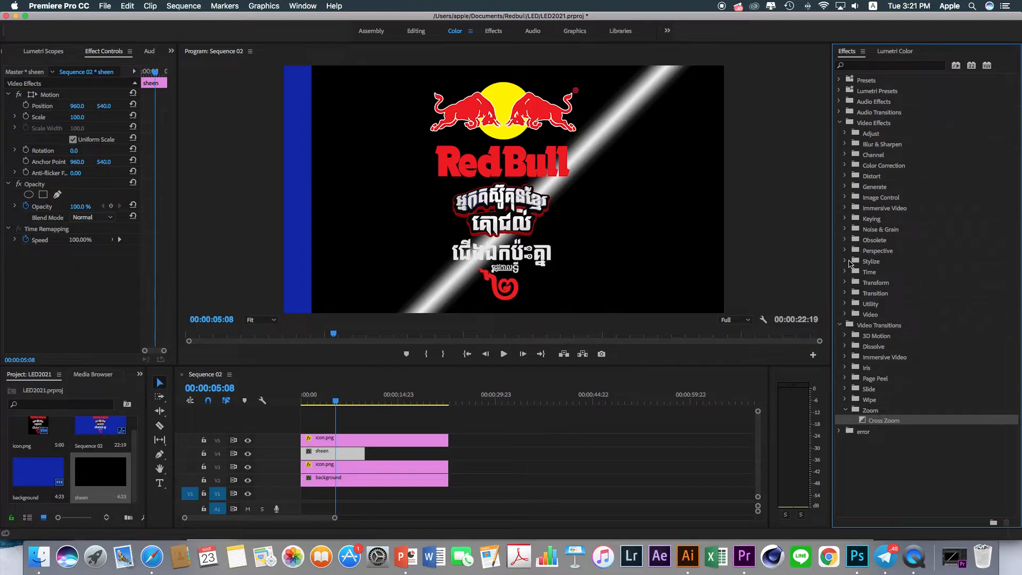
pyautogui.click(845, 218)
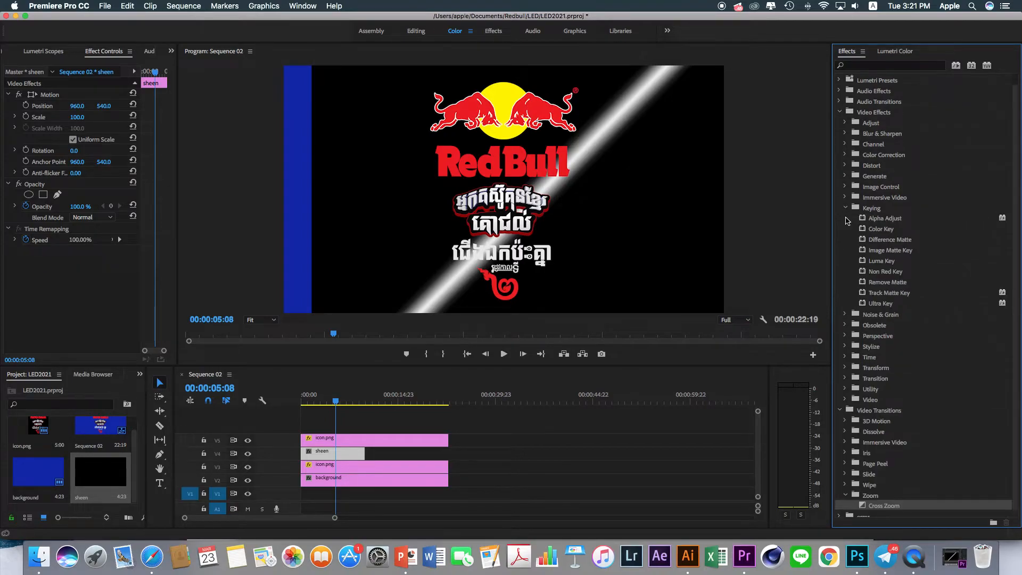
pyautogui.click(883, 294)
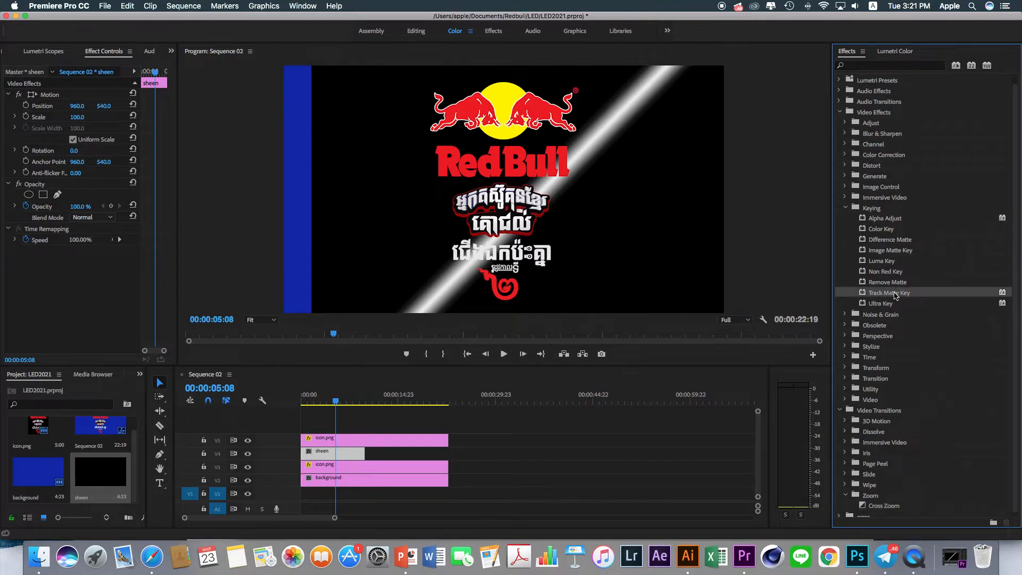
pyautogui.moveTo(516, 344); pyautogui.dragTo(341, 457)
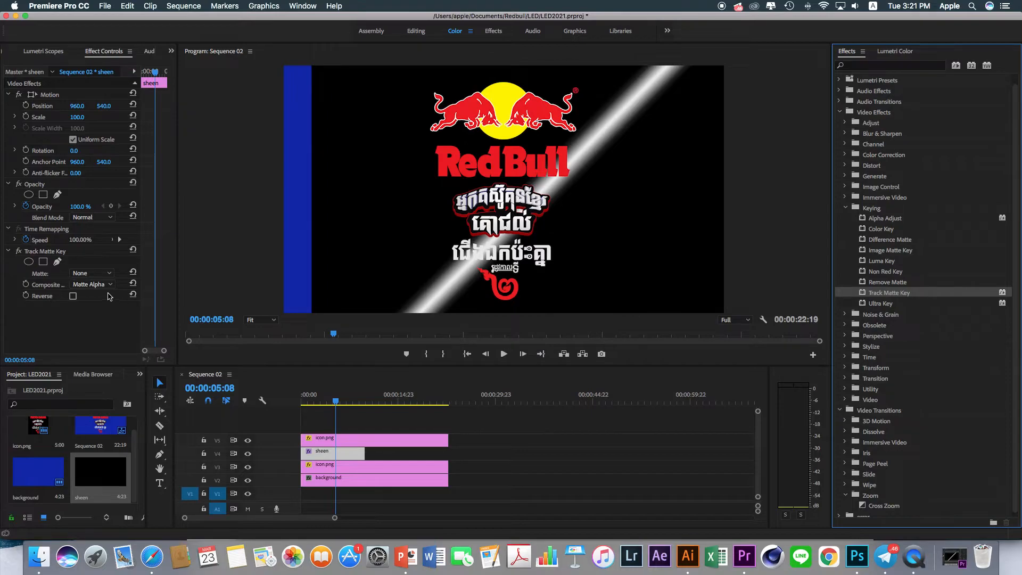
pyautogui.click(107, 274)
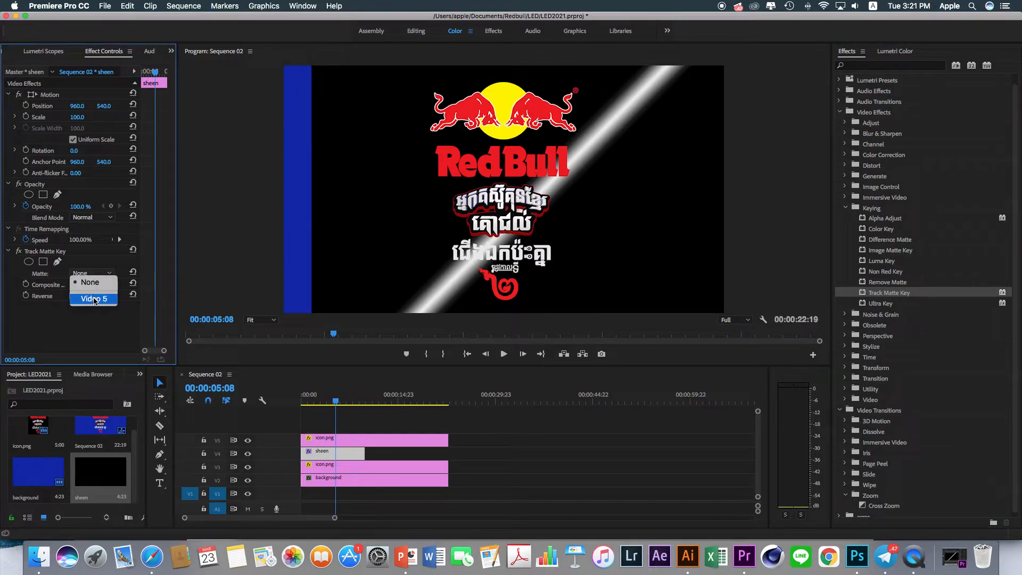
pyautogui.click(94, 299)
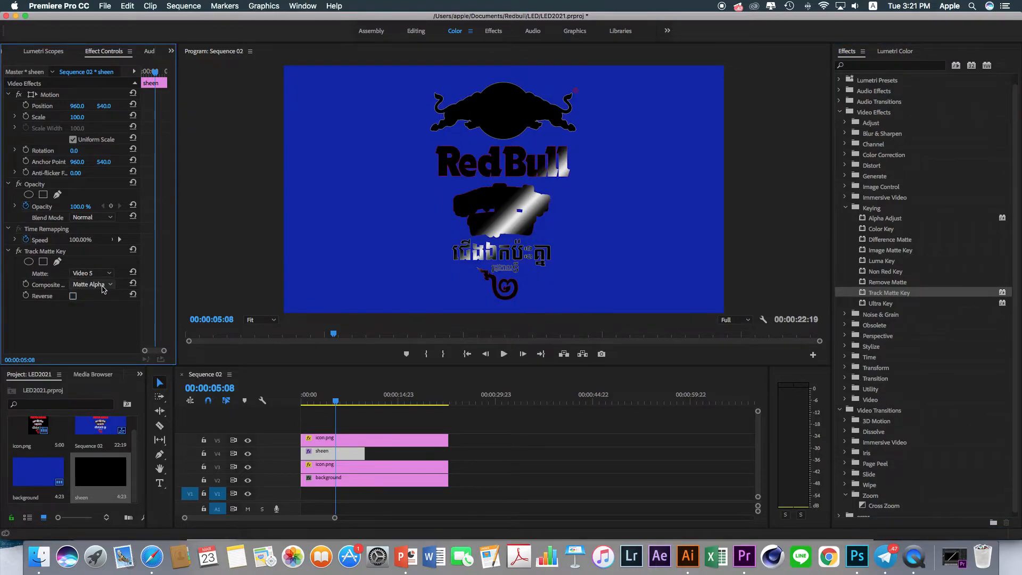
# Keep the sheen's matte composite at Matte Alpha, set its opacity blend mode to Lighten, and preview the sweep.
pyautogui.click(103, 289)
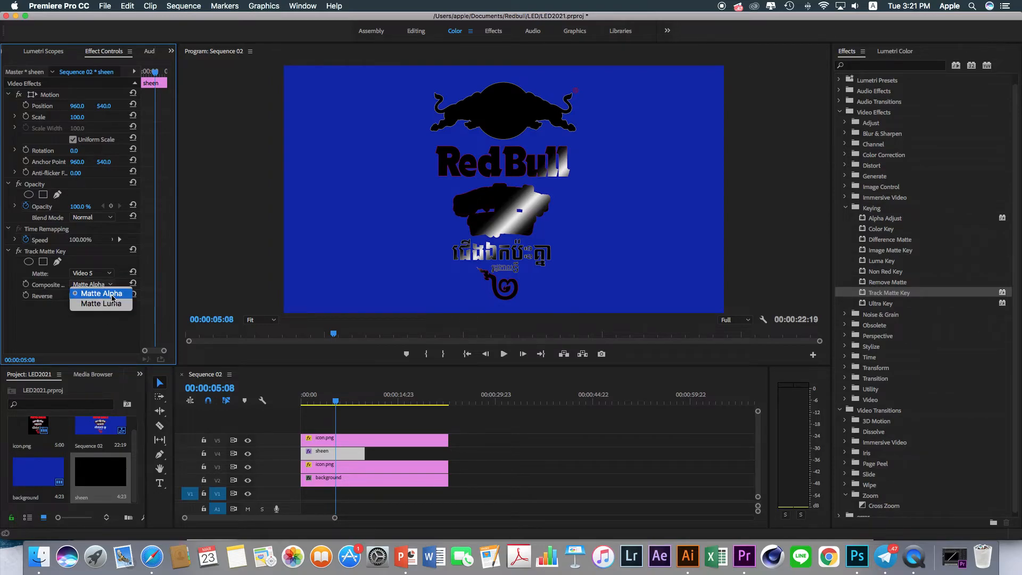
pyautogui.click(90, 290)
pyautogui.click(103, 310)
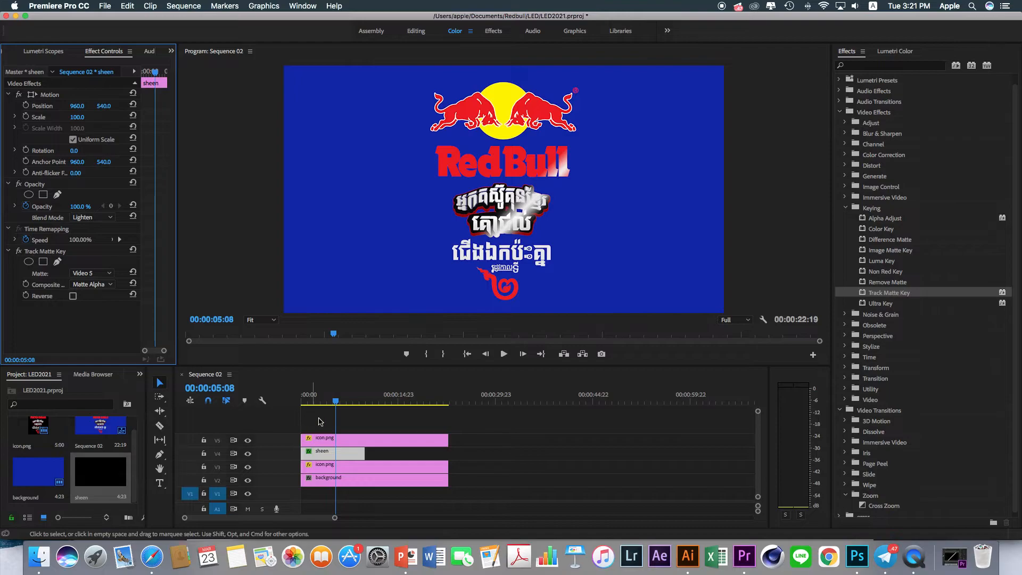
pyautogui.moveTo(335, 404); pyautogui.dragTo(287, 413)
pyautogui.press('space')
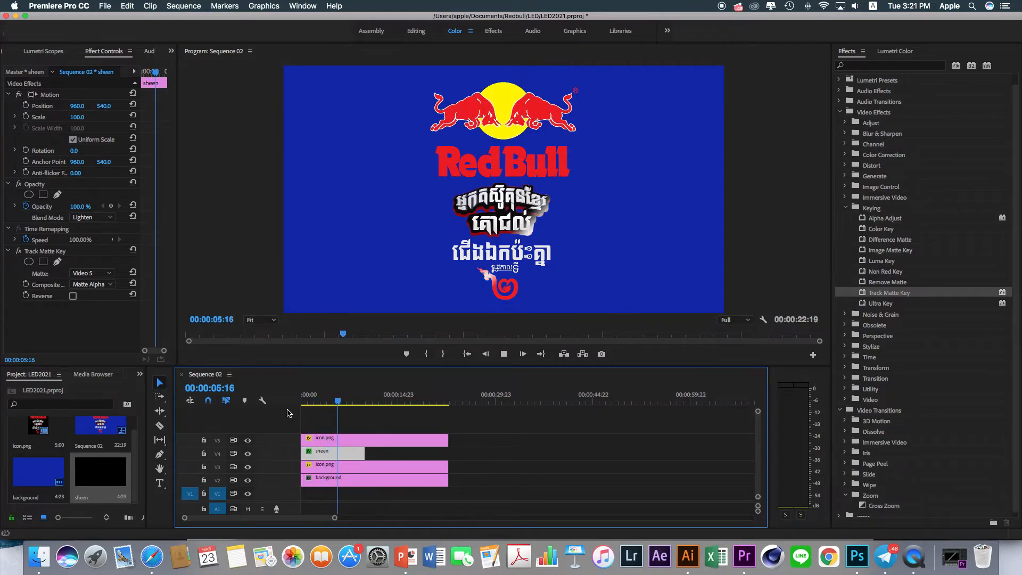
pyautogui.press('space')
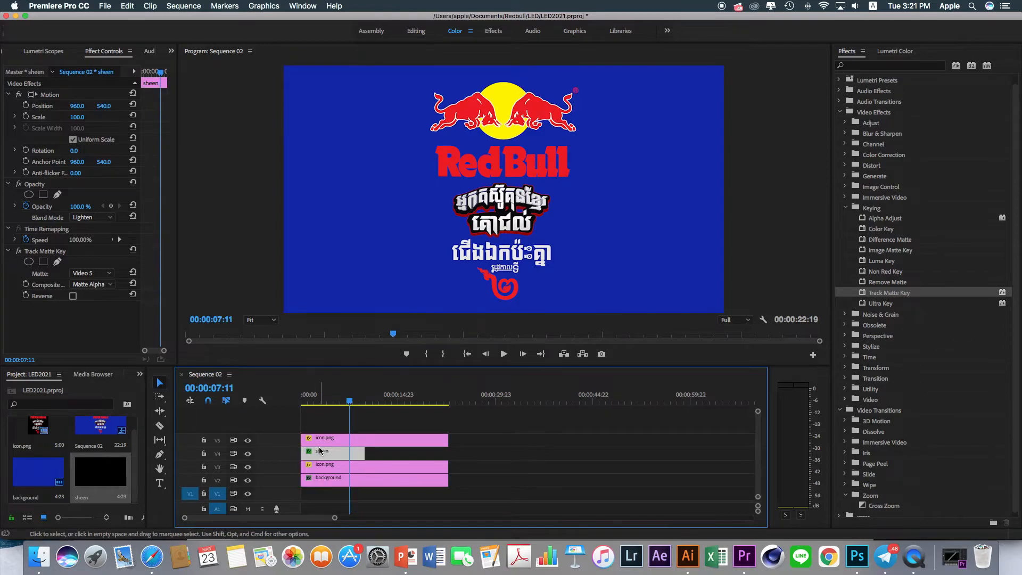
# Add the Cross Zoom transition to the start of both icon.png clips on V5 and V3.
pyautogui.click(317, 441)
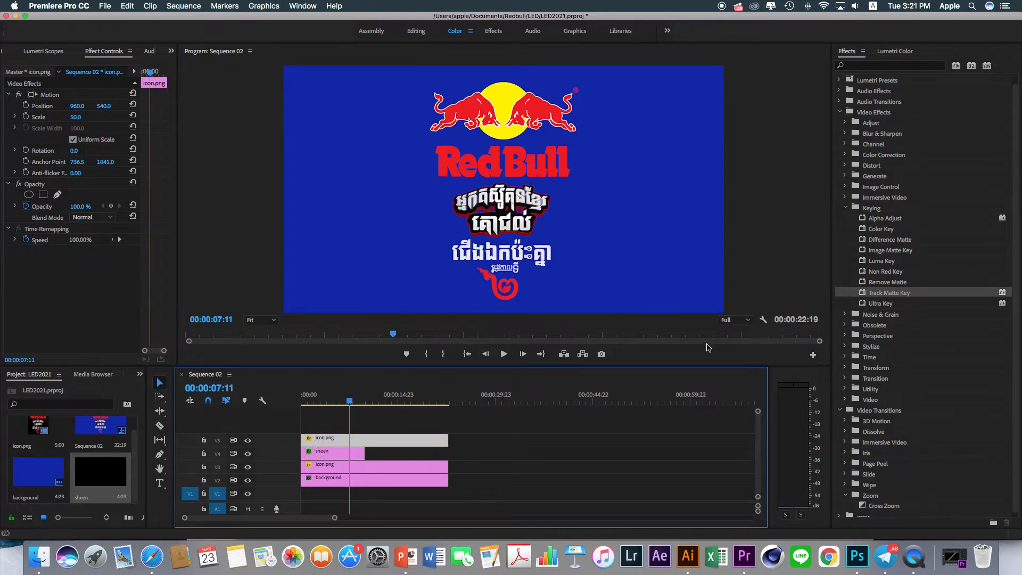
pyautogui.click(921, 66)
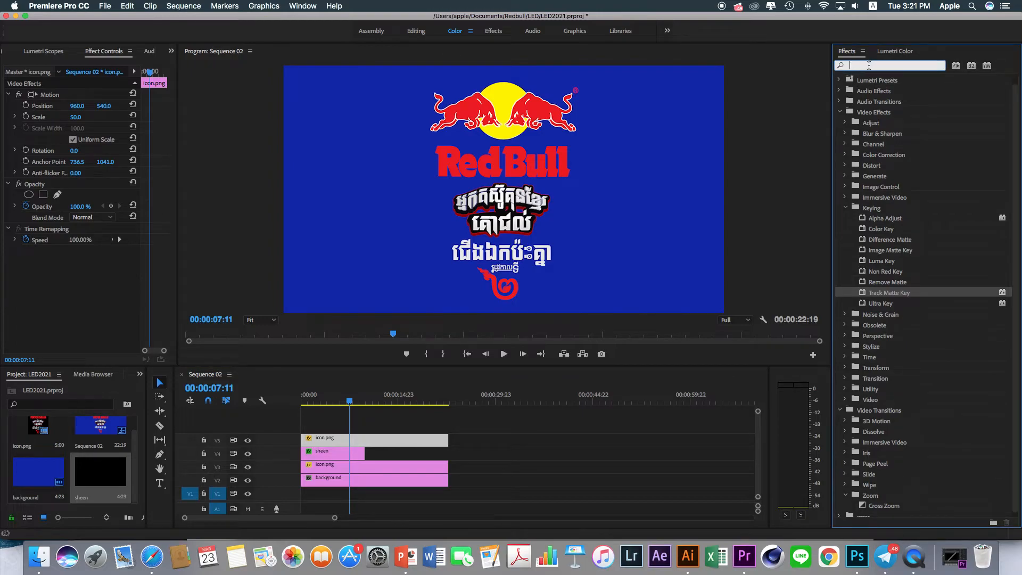
pyautogui.scroll(1, 878, 127)
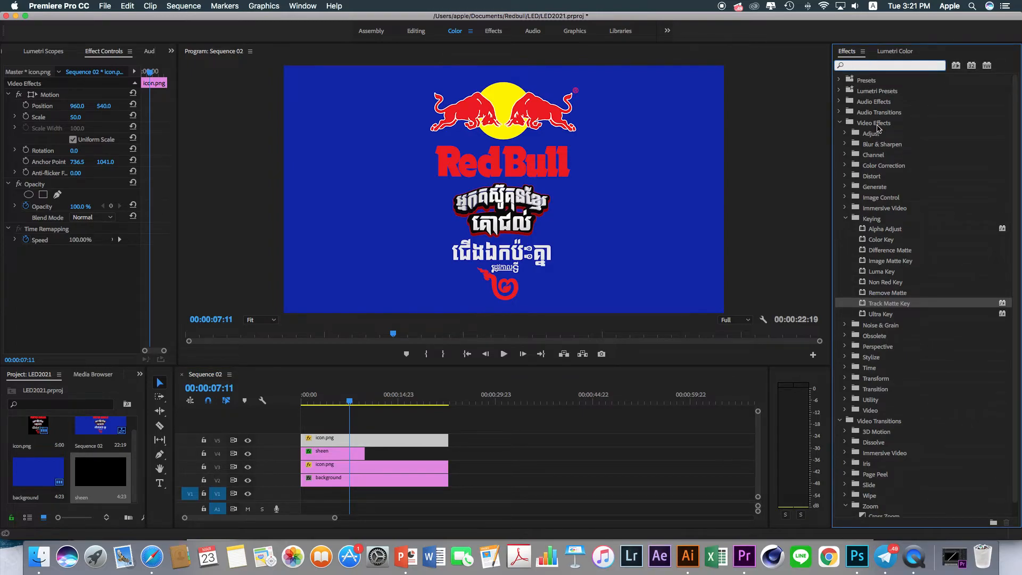
pyautogui.click(840, 123)
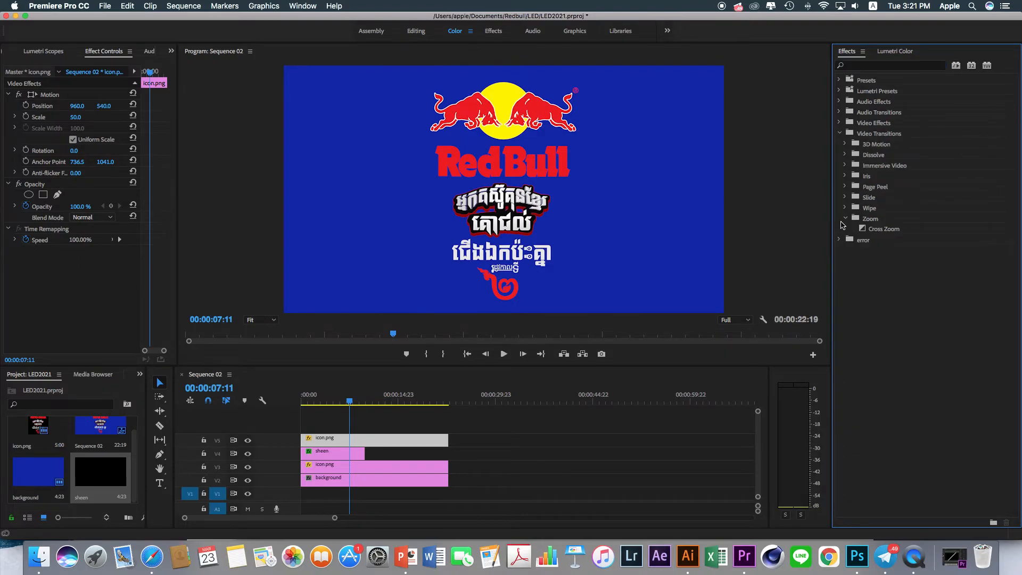
pyautogui.click(876, 233)
pyautogui.moveTo(853, 242)
pyautogui.mouseDown()
pyautogui.moveTo(322, 426)
pyautogui.moveTo(315, 443)
pyautogui.mouseUp()
pyautogui.moveTo(873, 234)
pyautogui.mouseDown()
pyautogui.moveTo(410, 468)
pyautogui.moveTo(314, 469)
pyautogui.mouseUp()
# Move the sheen clip on V4 to start where the Cross Zoom transitions end, and preview from the sequence start.
pyautogui.moveTo(334, 518); pyautogui.dragTo(251, 517)
pyautogui.moveTo(306, 449); pyautogui.dragTo(328, 451)
pyautogui.press('Home')
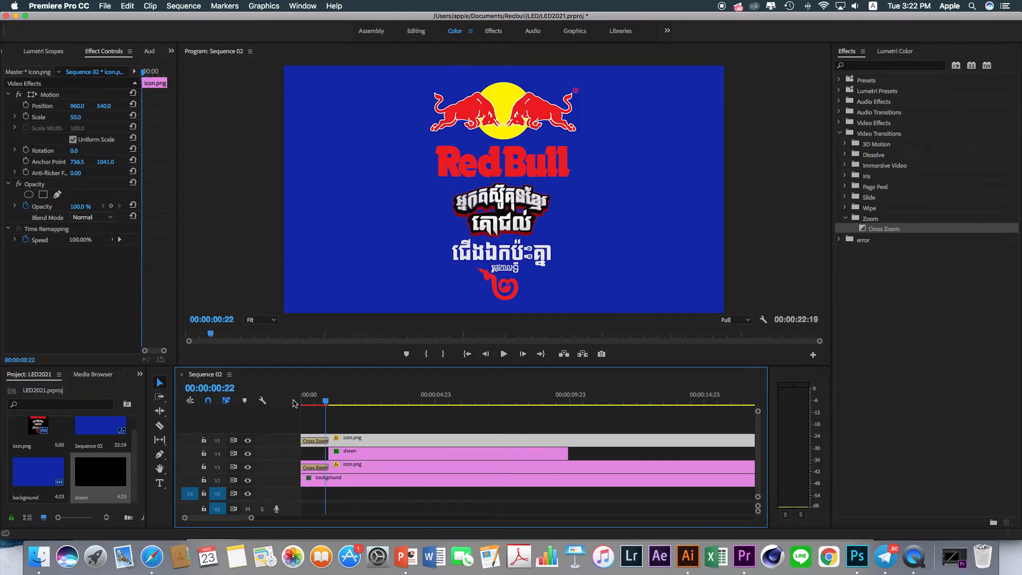
pyautogui.press('space')
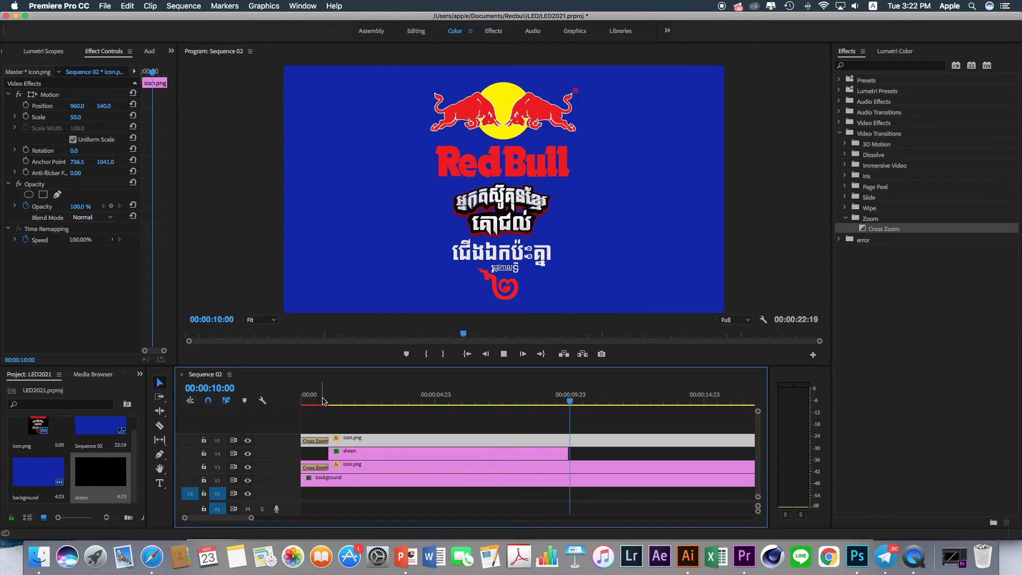
pyautogui.press('Home')
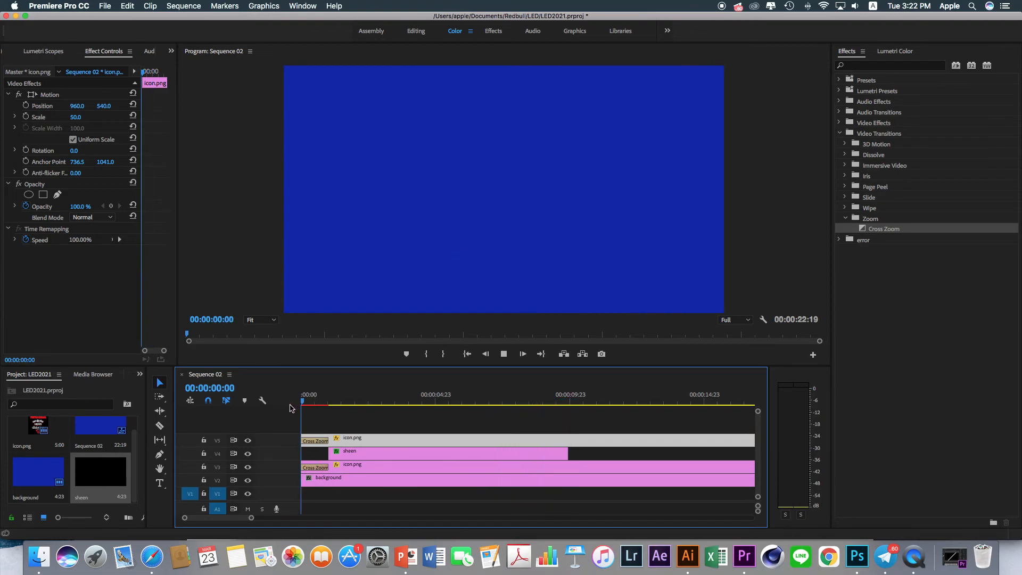
pyautogui.press('space')
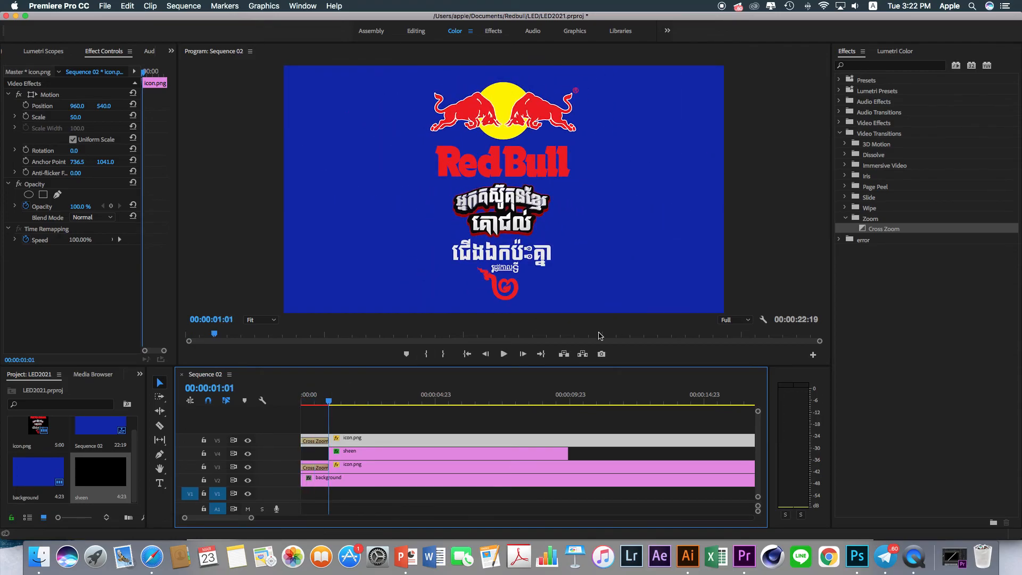
pyautogui.moveTo(330, 402); pyautogui.dragTo(347, 402)
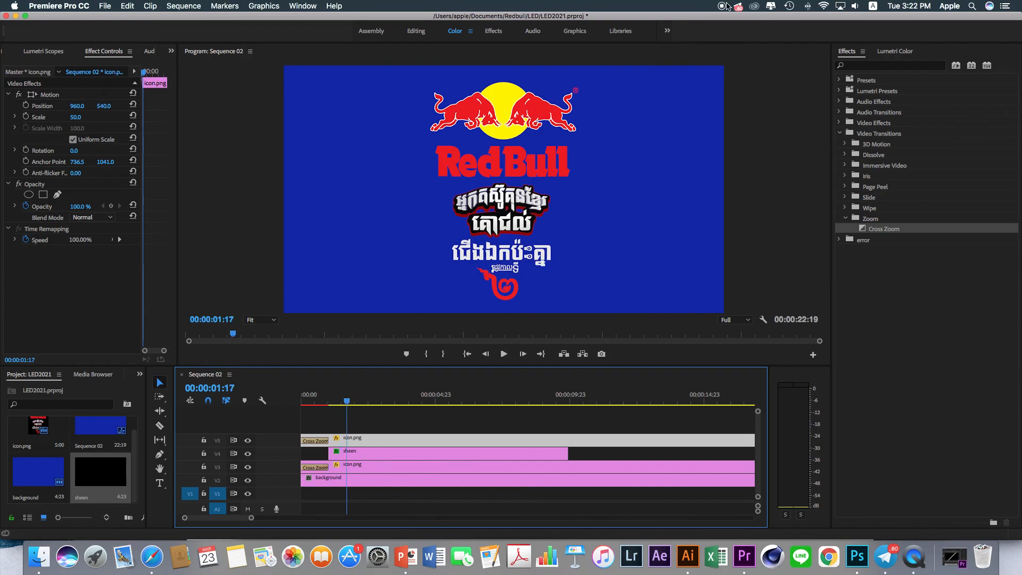